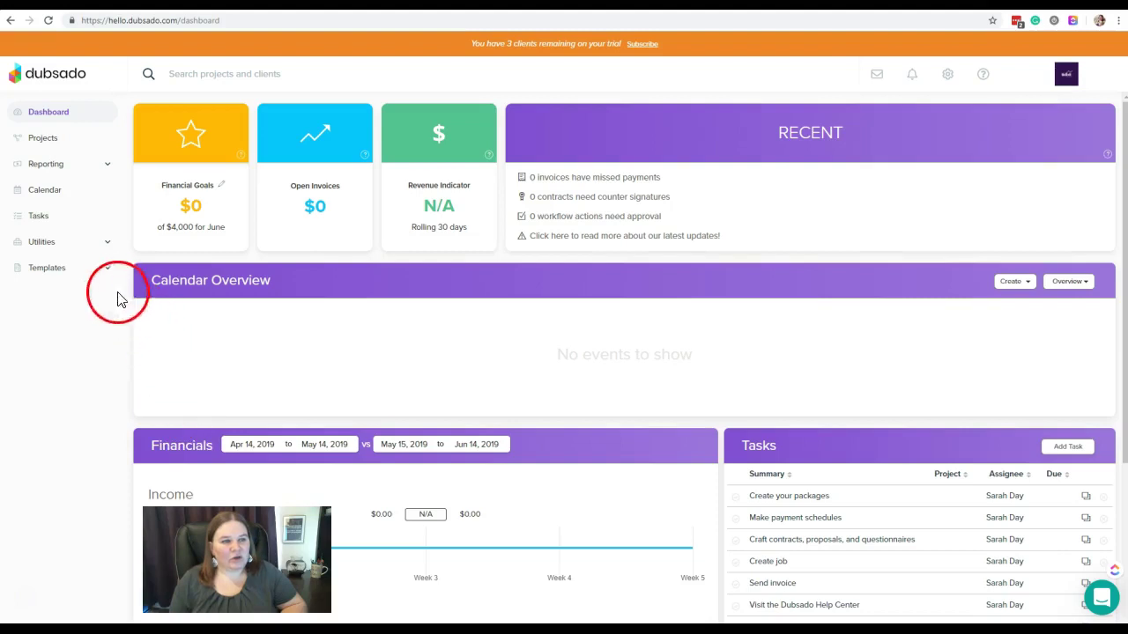
# Open the Sample Lead Capture form template and display its sharing options.
pyautogui.click(53, 268)
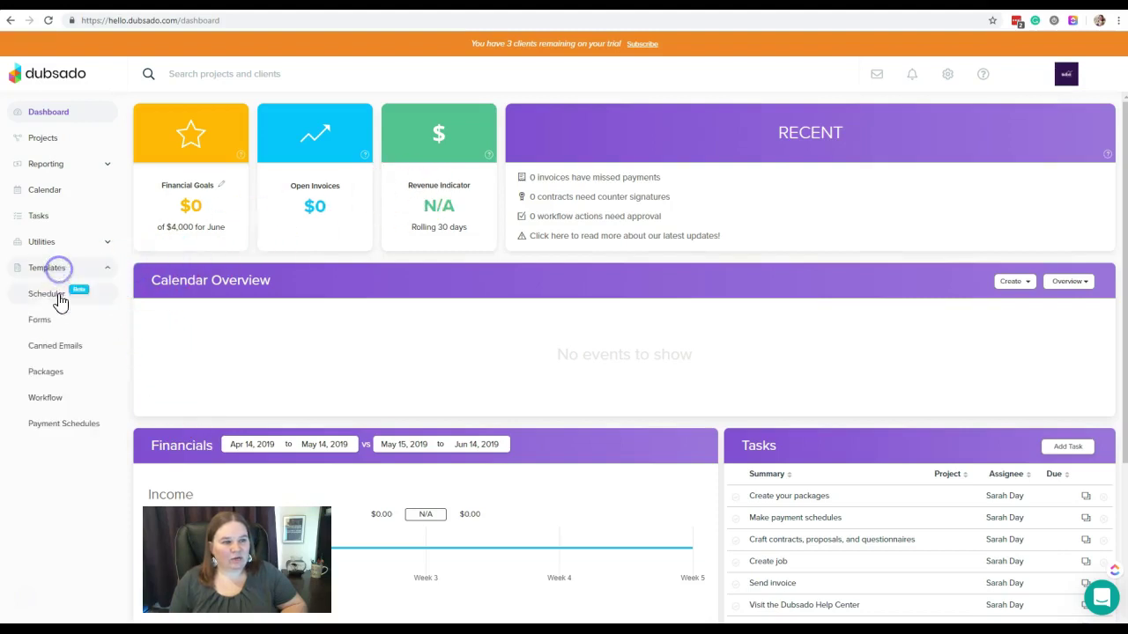
pyautogui.click(41, 319)
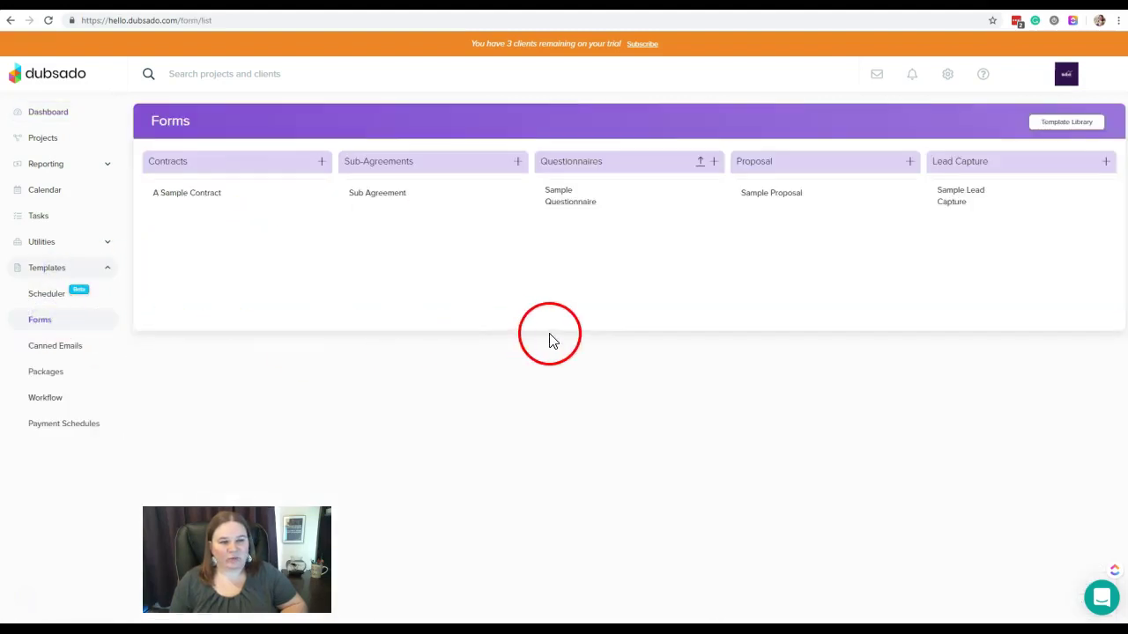
pyautogui.click(966, 196)
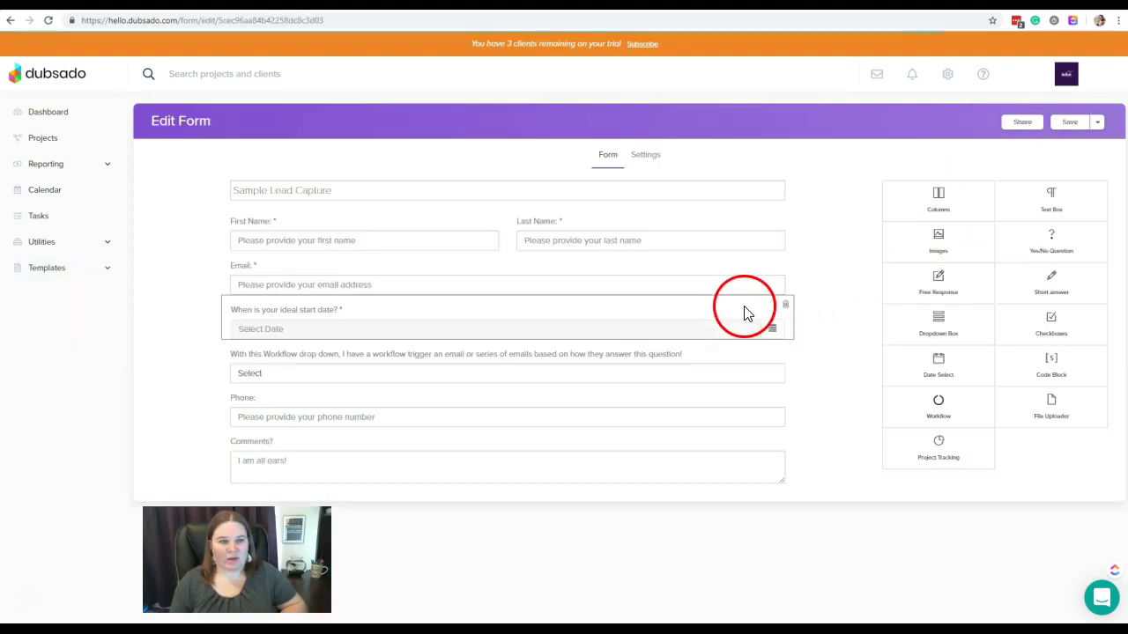
pyautogui.click(1032, 126)
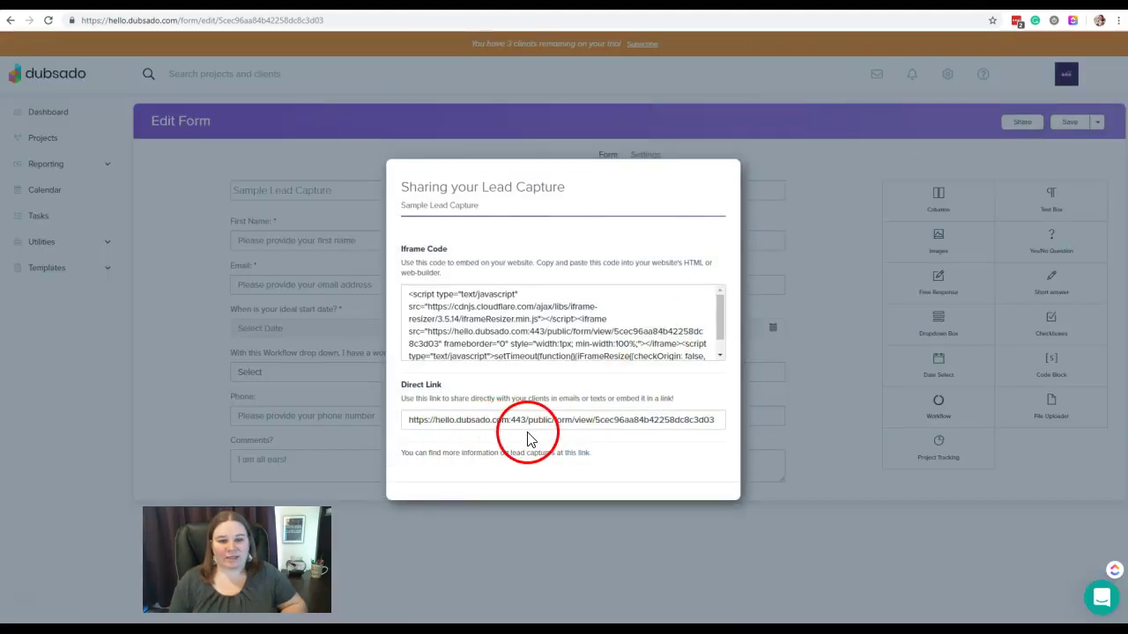
# Examine the domain and path in the lead capture form's direct link, and close the sharing details.
pyautogui.click(438, 437)
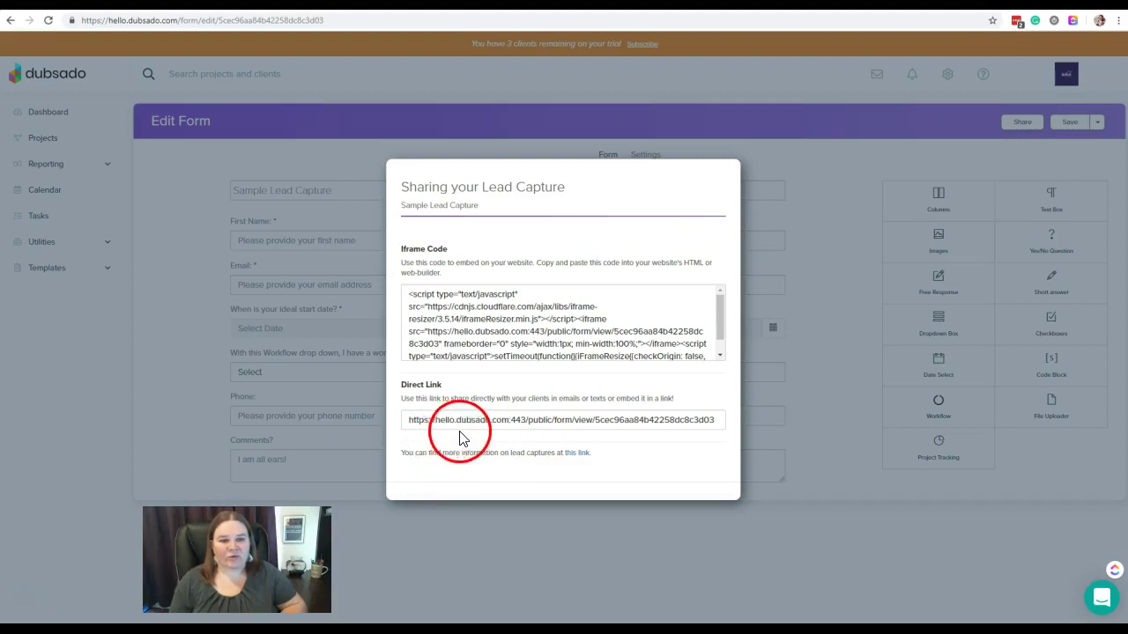
pyautogui.moveTo(486, 438); pyautogui.dragTo(605, 439)
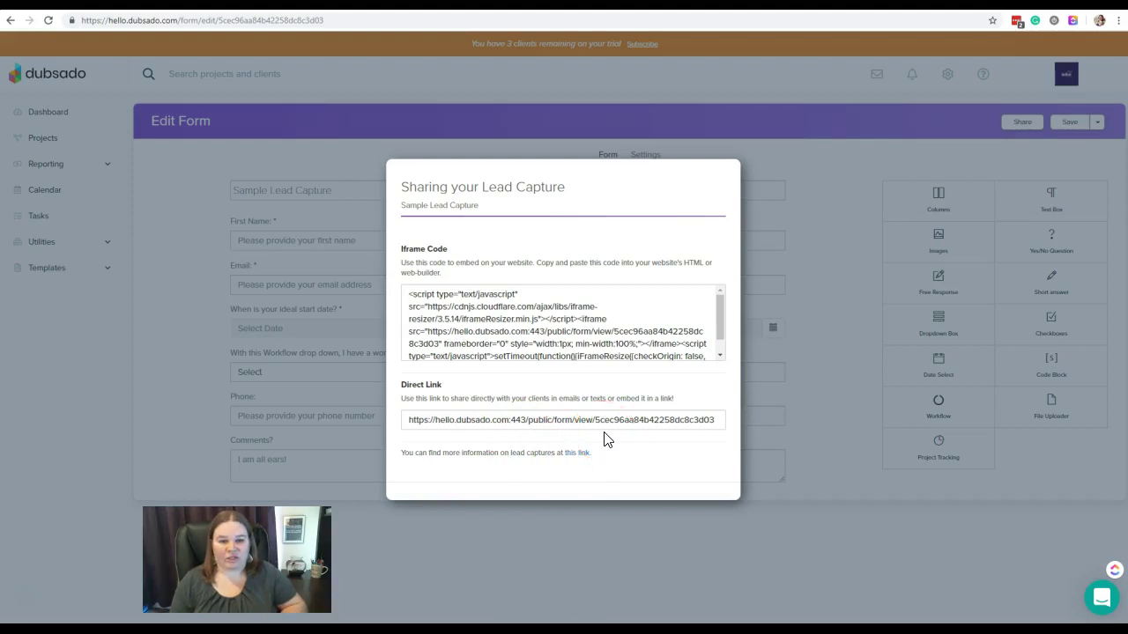
pyautogui.click(446, 439)
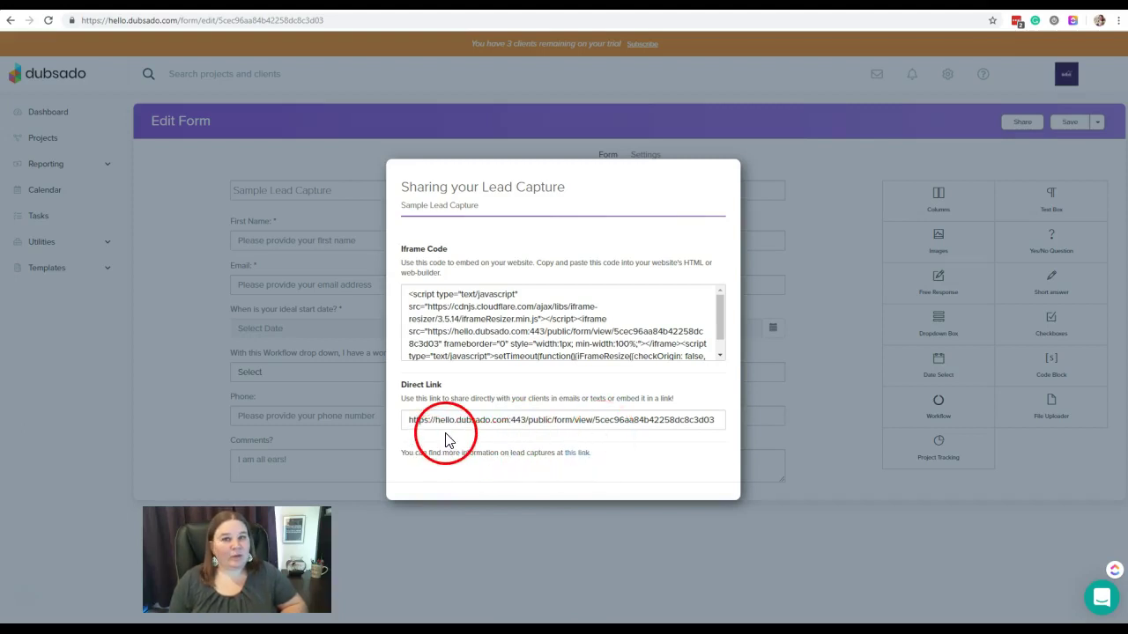
pyautogui.click(455, 438)
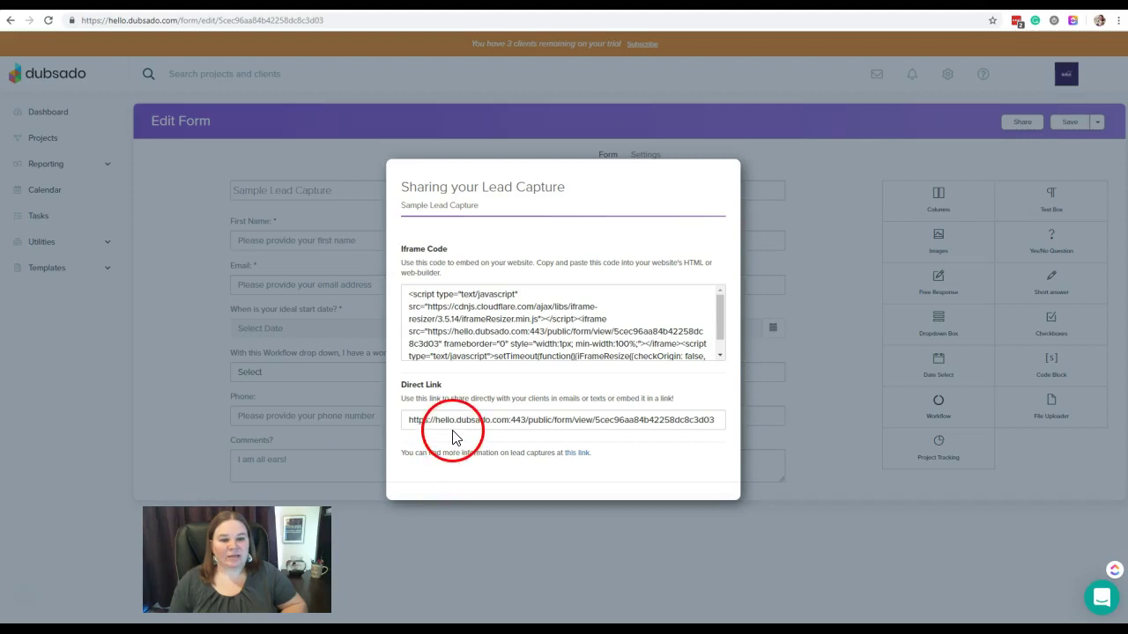
pyautogui.moveTo(454, 438)
pyautogui.mouseDown()
pyautogui.moveTo(483, 441)
pyautogui.moveTo(441, 441)
pyautogui.mouseUp()
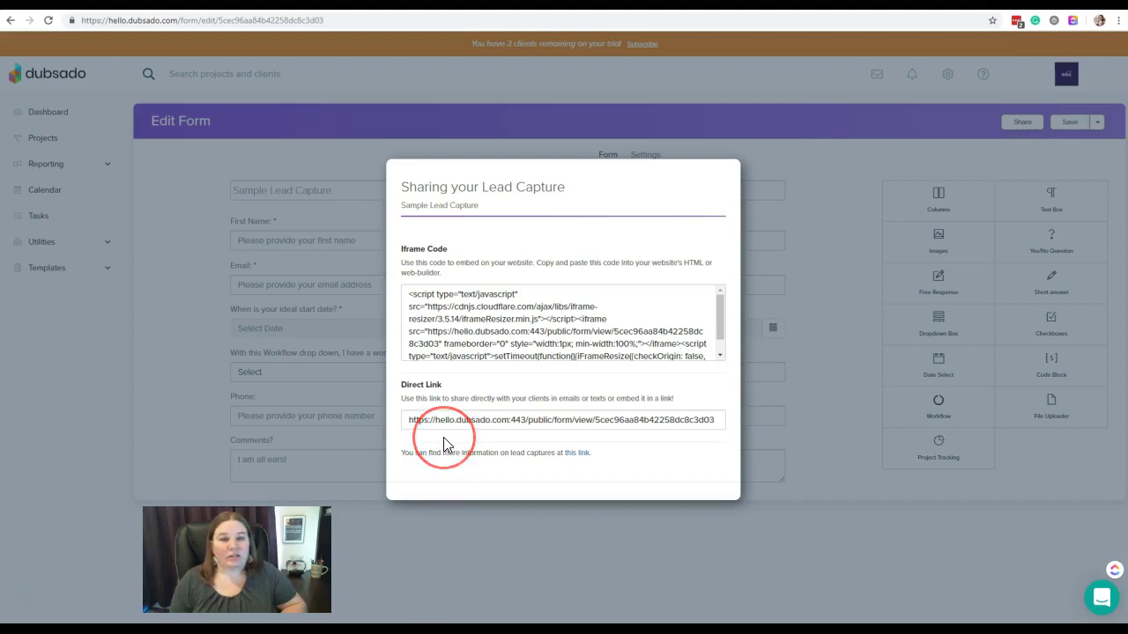
pyautogui.moveTo(443, 438)
pyautogui.mouseDown()
pyautogui.moveTo(507, 445)
pyautogui.moveTo(447, 449)
pyautogui.mouseUp()
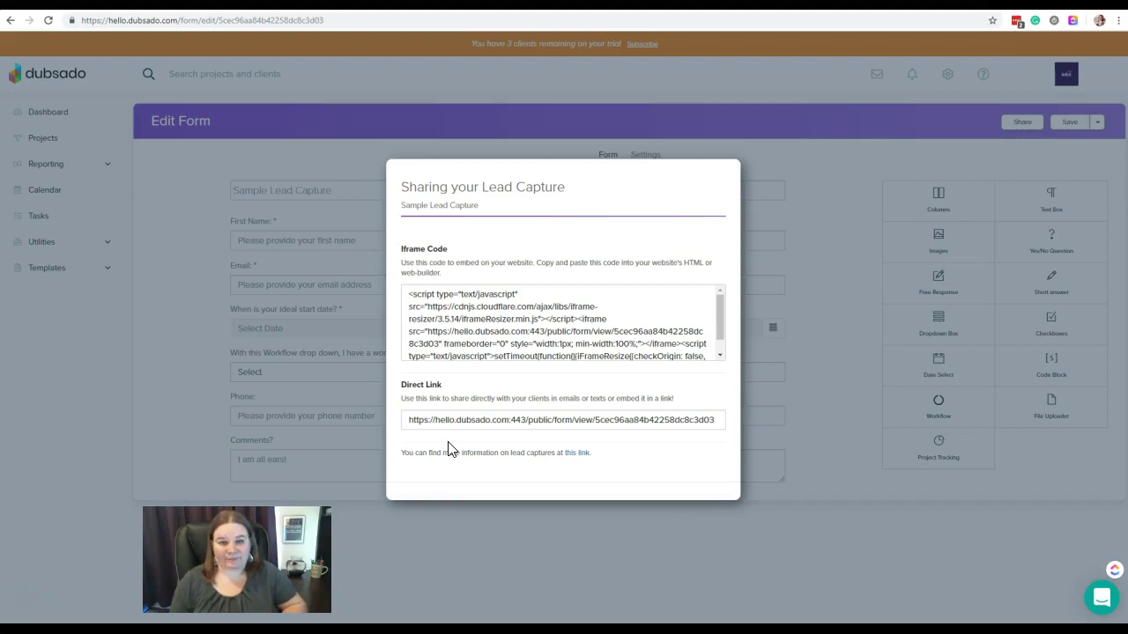
pyautogui.click(462, 533)
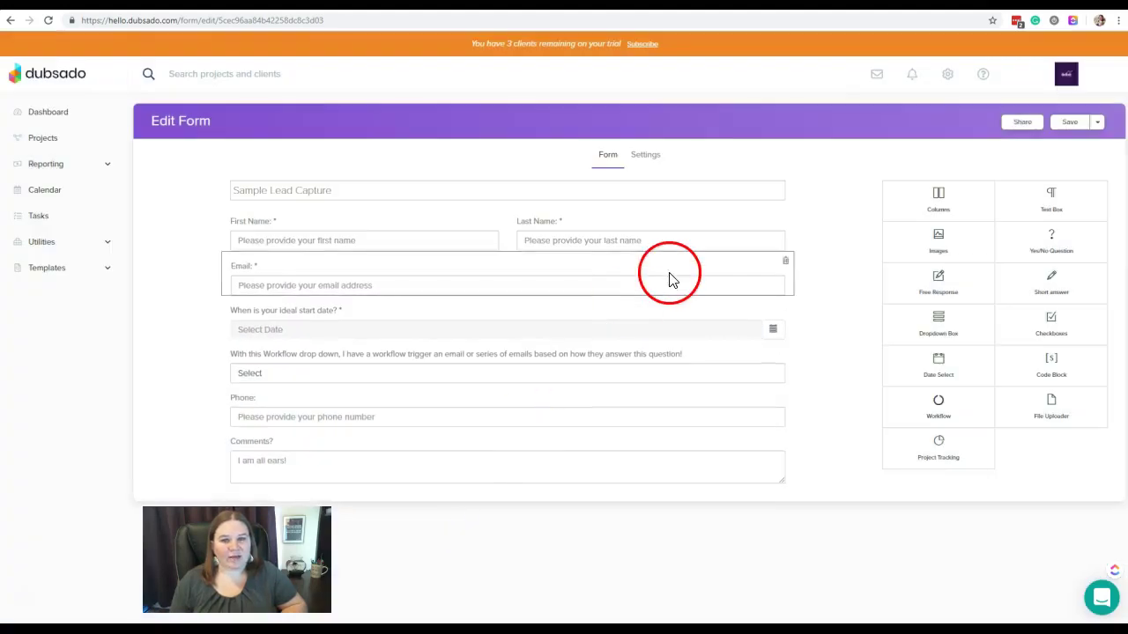
# Open the Domain Names section of the brand settings.
pyautogui.click(950, 85)
pyautogui.click(634, 100)
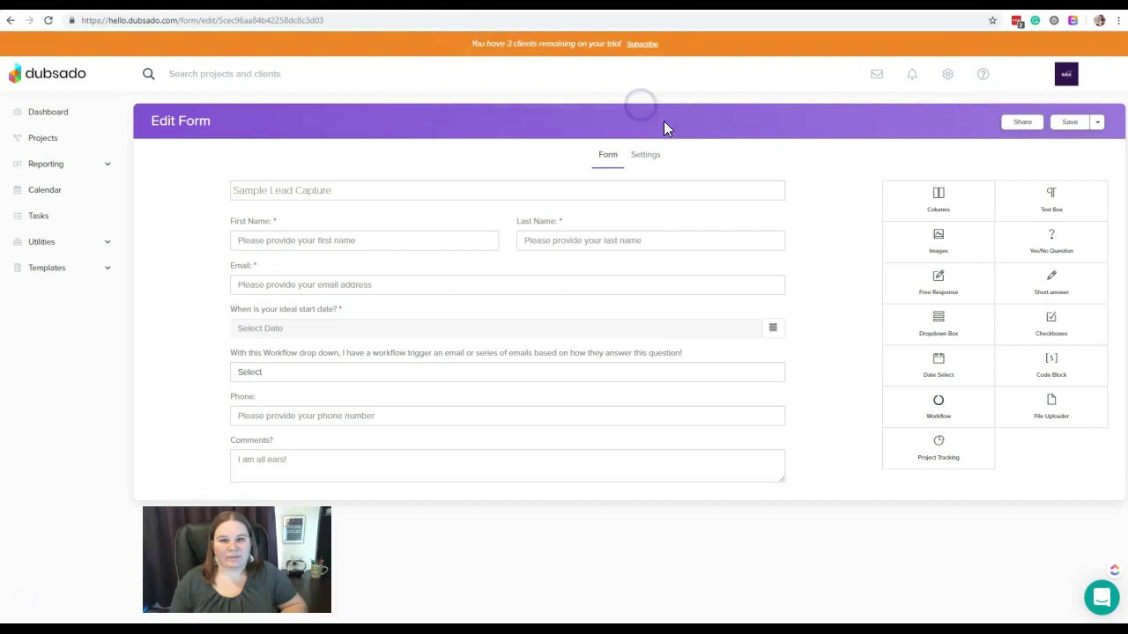
pyautogui.click(944, 80)
pyautogui.click(514, 220)
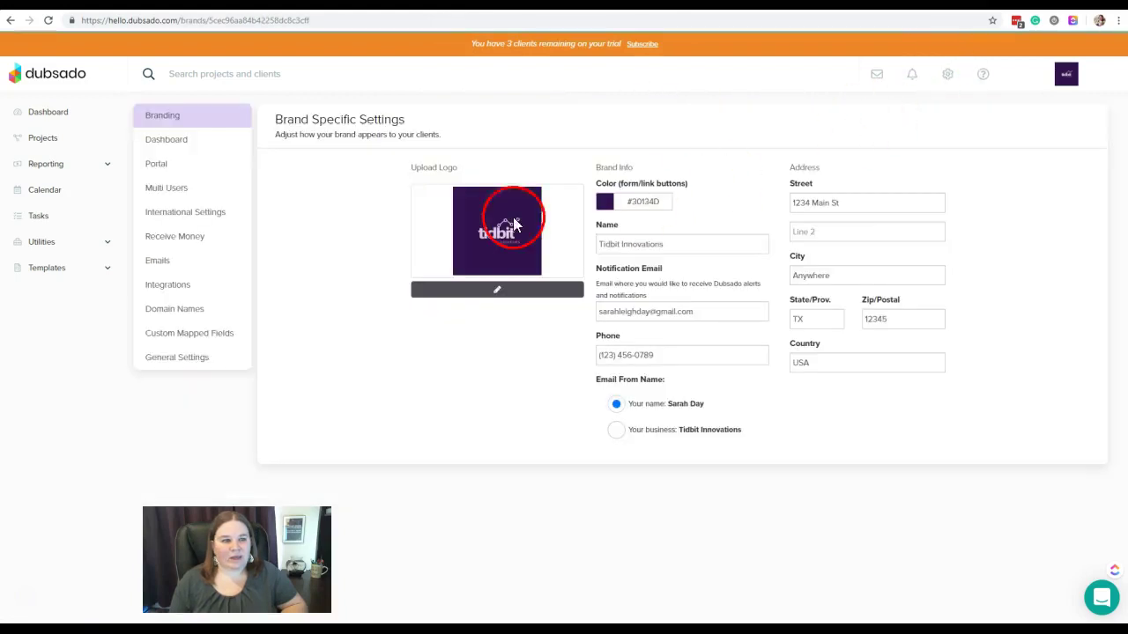
pyautogui.click(201, 314)
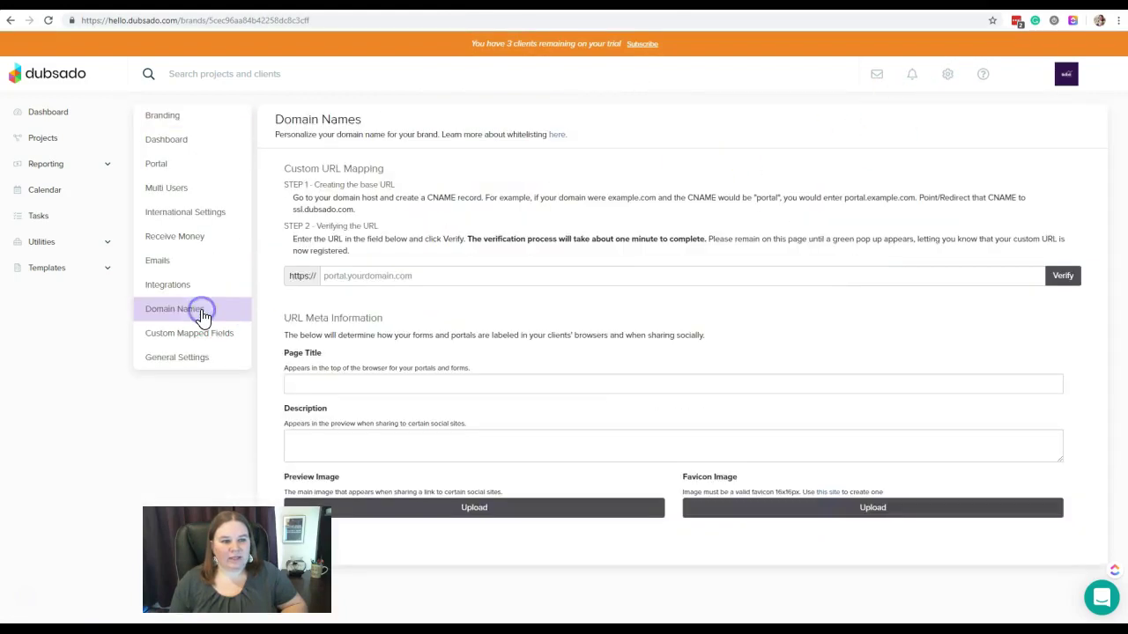
# Read the Custom URL Mapping instructions on creating the CNAME record, redirecting it to ssl.dubsado.com and verifying the URL.
pyautogui.click(785, 339)
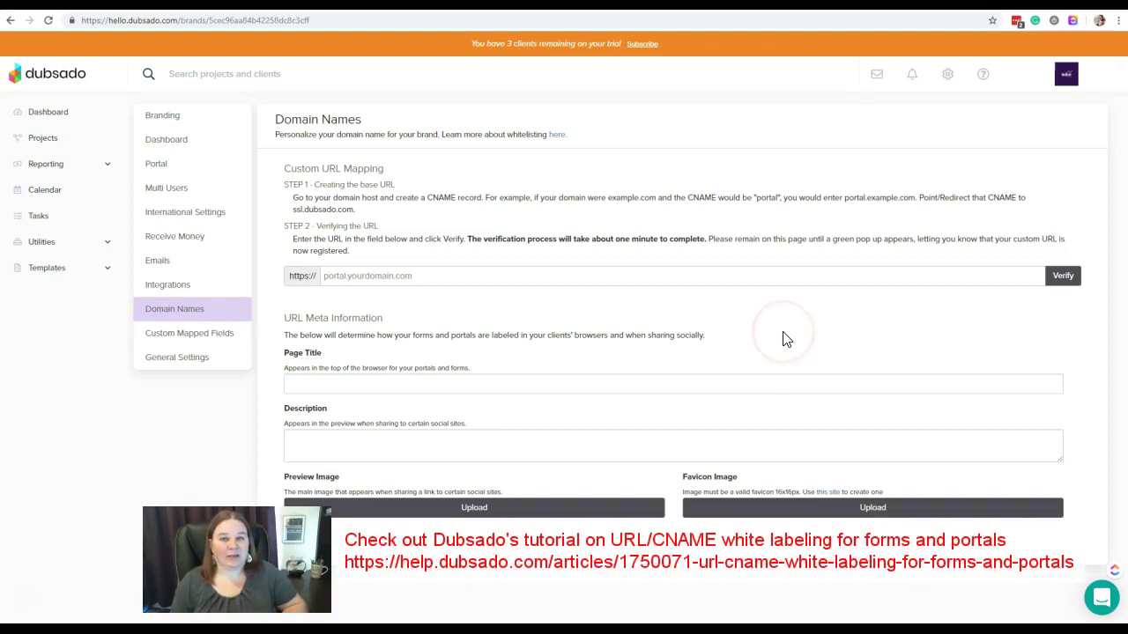
pyautogui.click(785, 339)
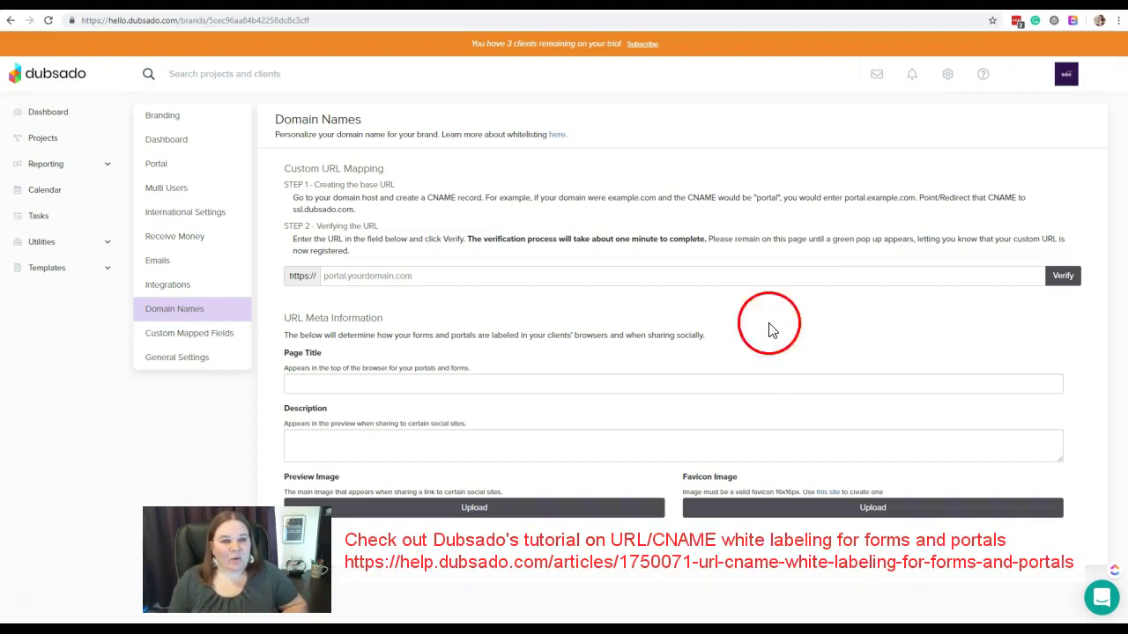
pyautogui.click(390, 213)
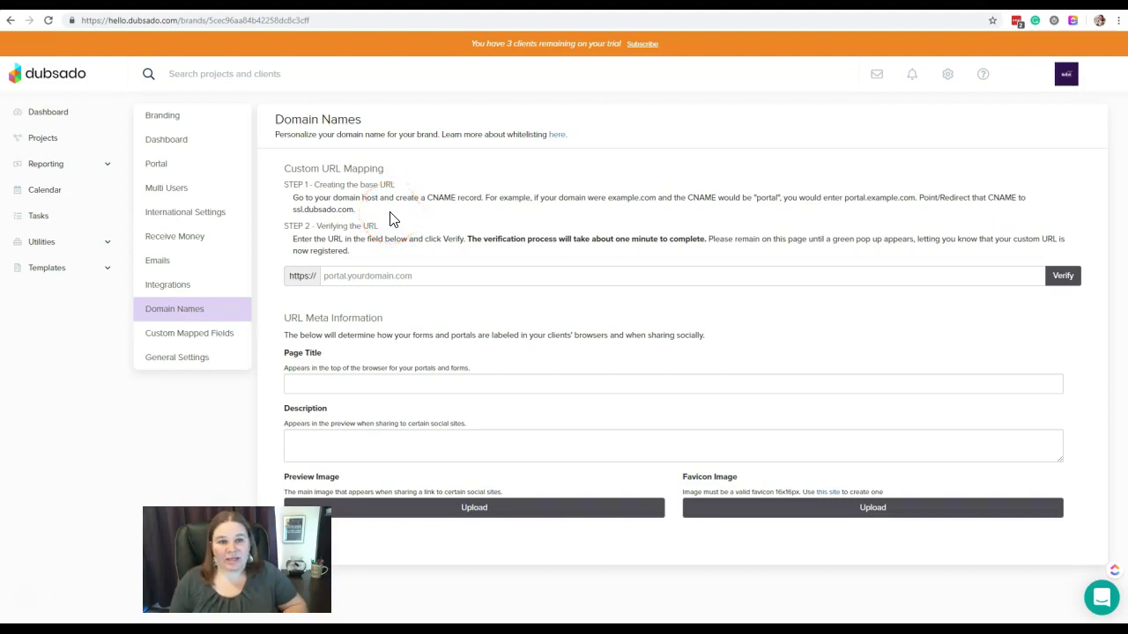
pyautogui.click(411, 214)
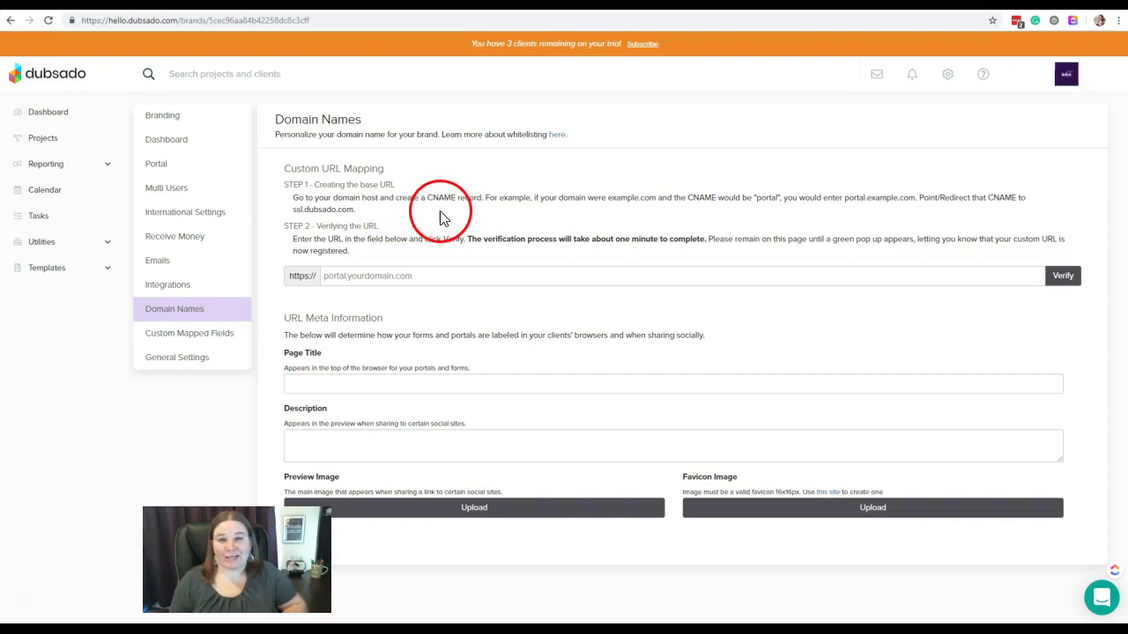
pyautogui.click(451, 218)
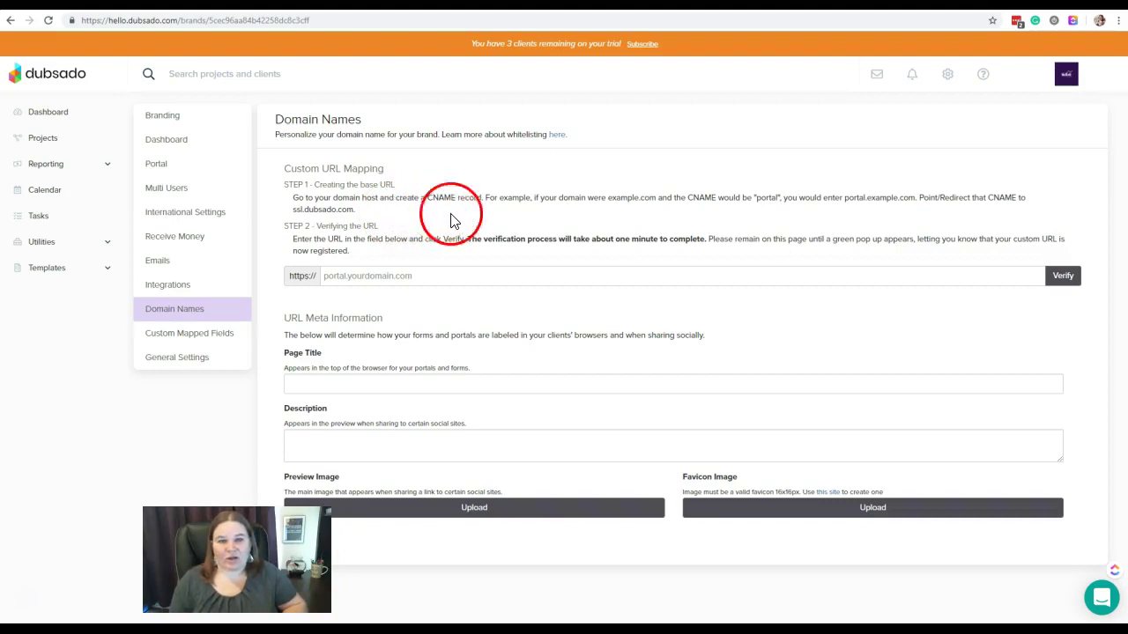
pyautogui.click(571, 224)
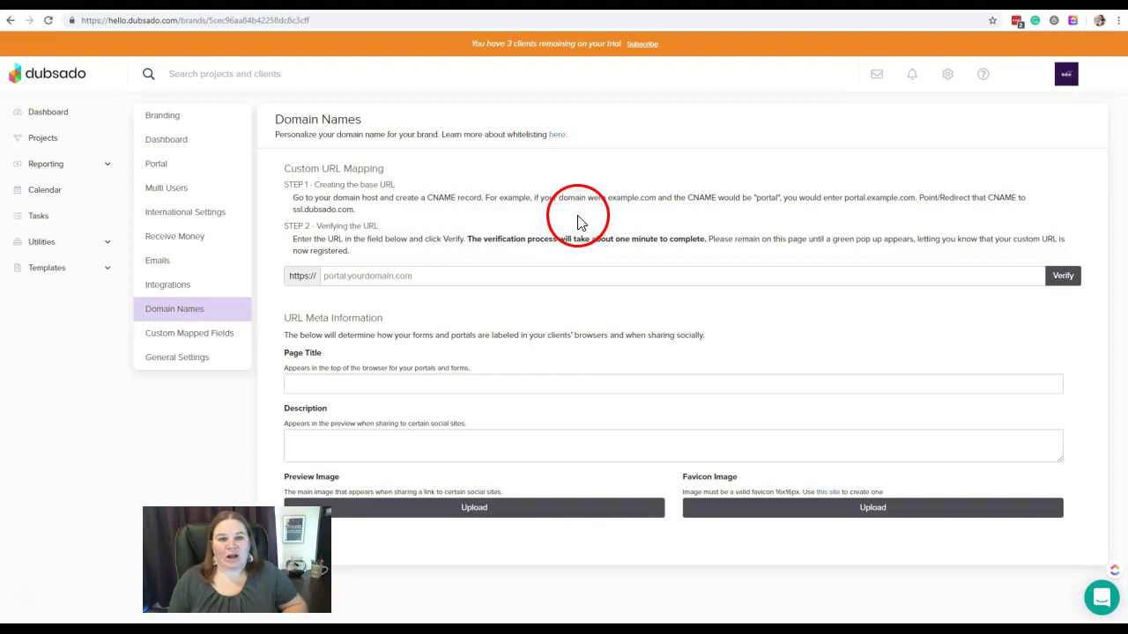
pyautogui.click(619, 223)
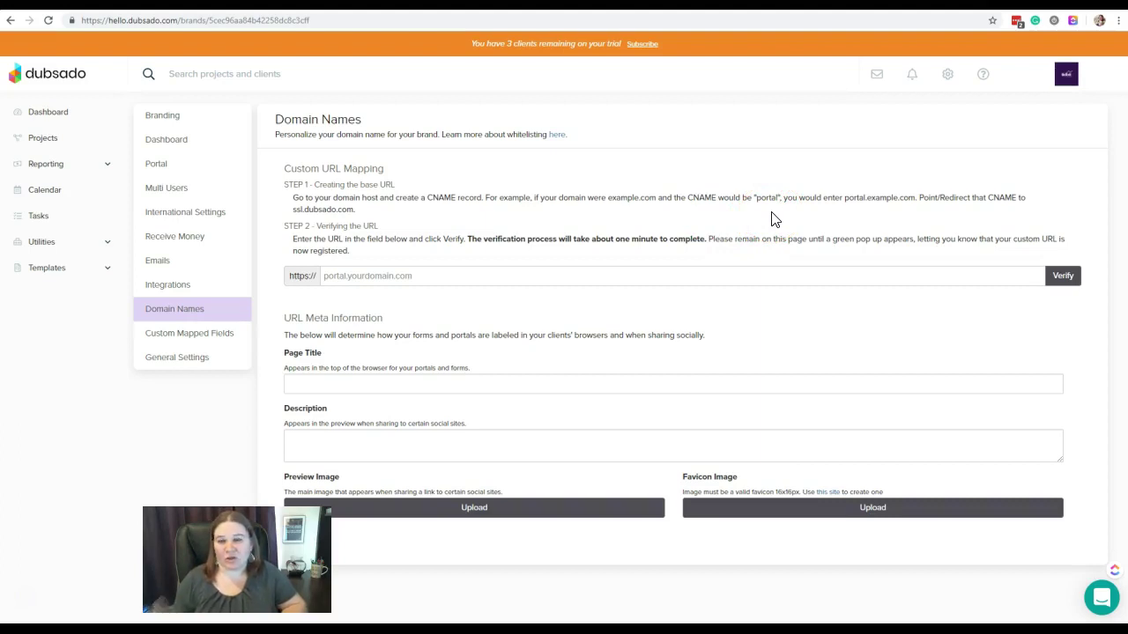
pyautogui.click(821, 222)
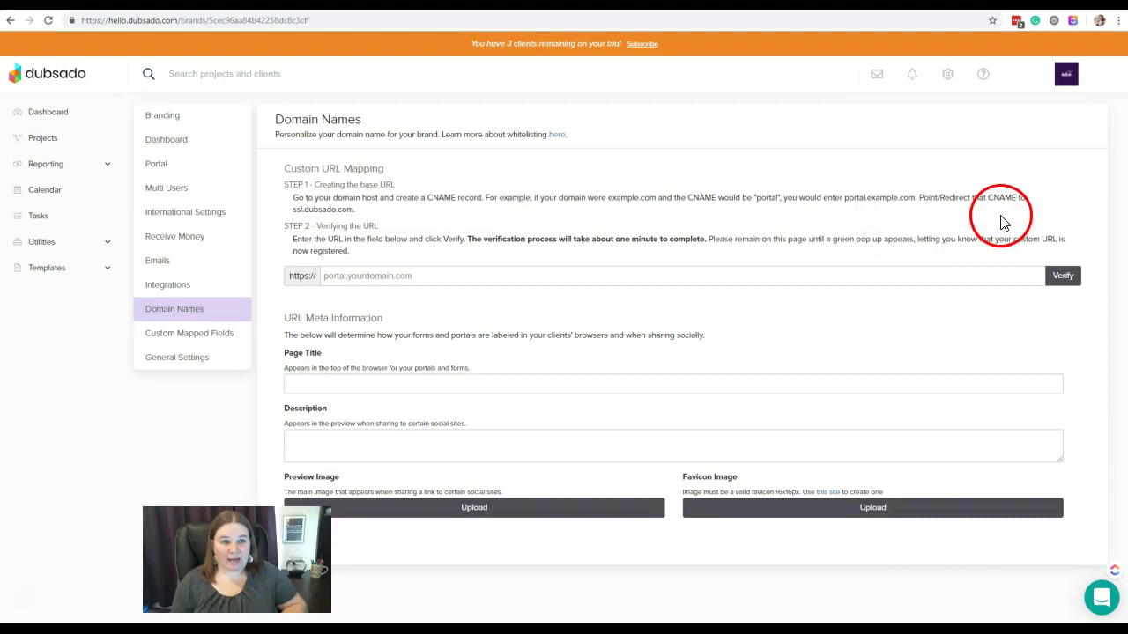
pyautogui.moveTo(292, 208); pyautogui.dragTo(363, 212)
pyautogui.click(380, 218)
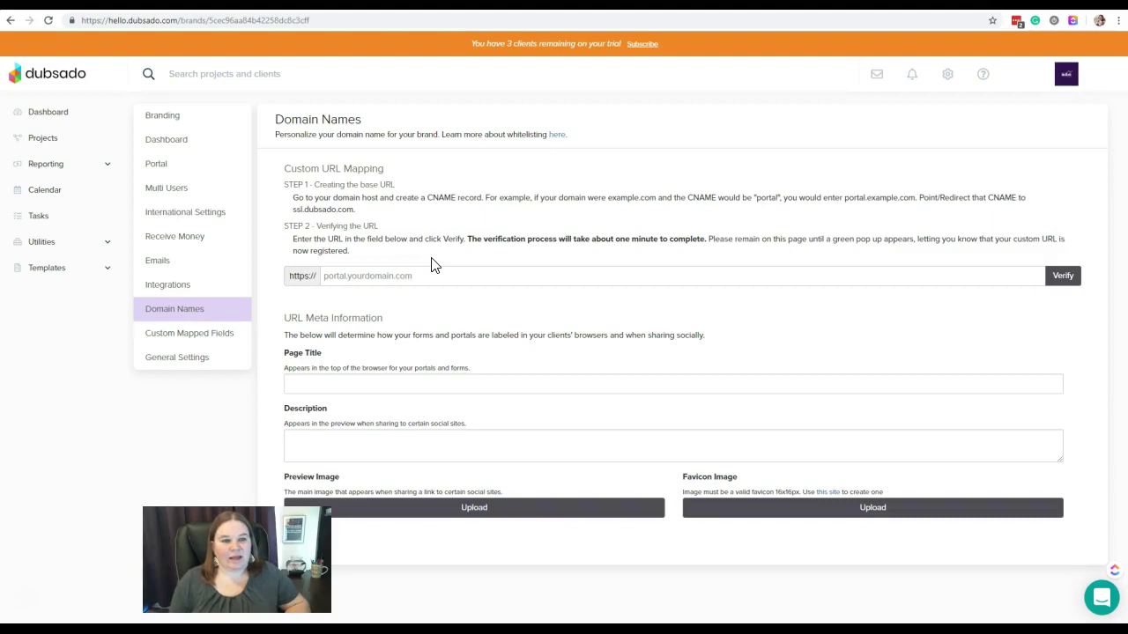
pyautogui.click(336, 282)
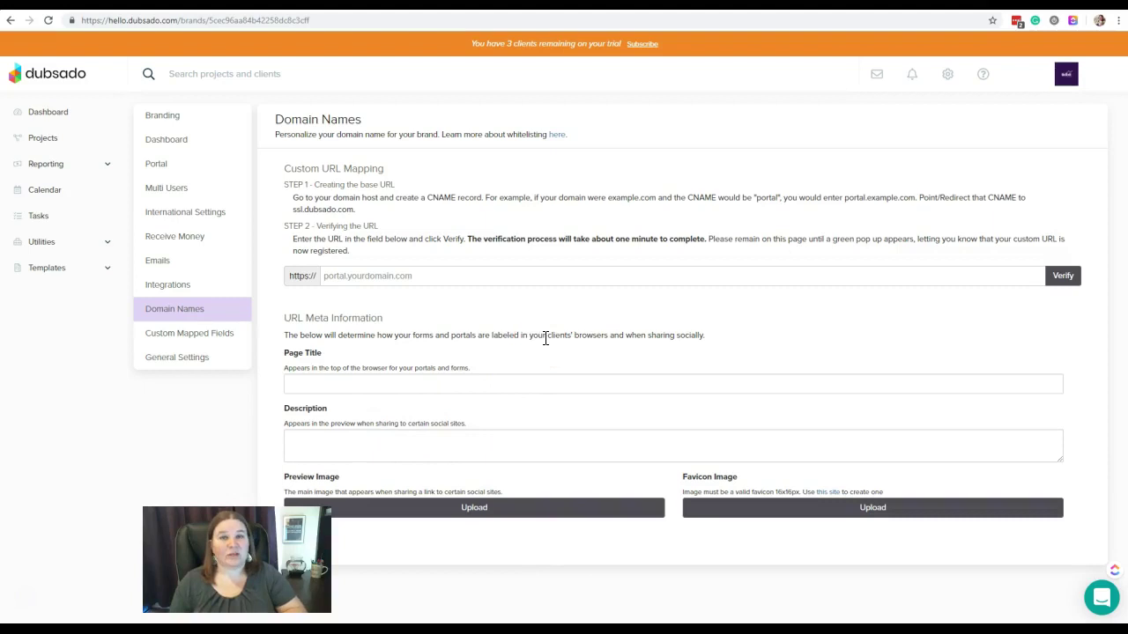
# Set the page title in the URL meta information to "Tidbits Innovations".
pyautogui.click(330, 384)
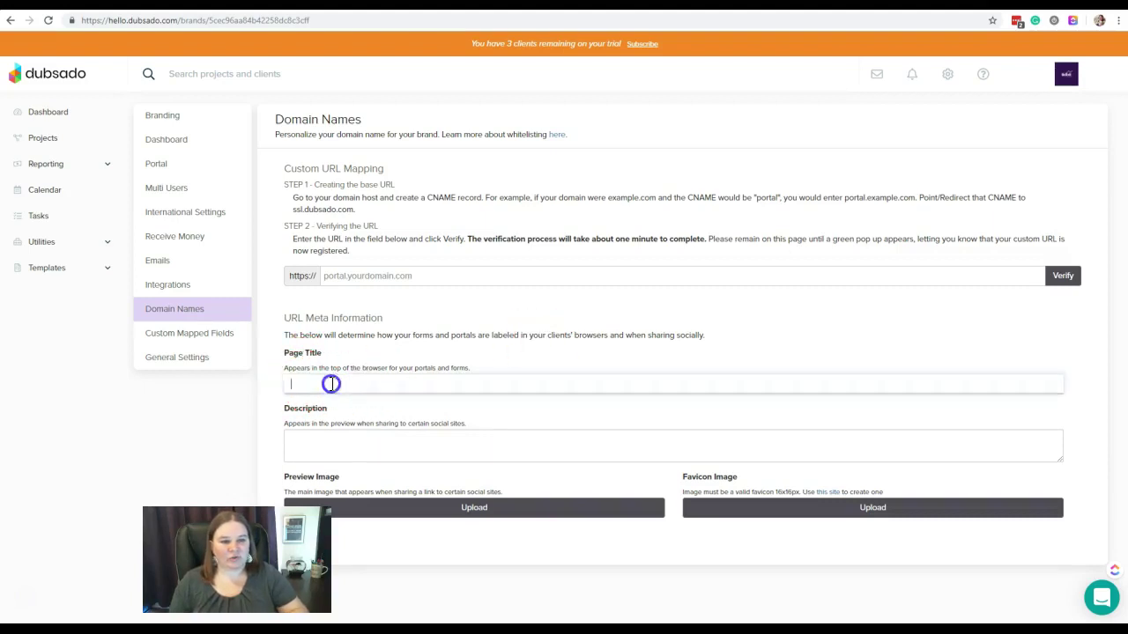
pyautogui.click(366, 449)
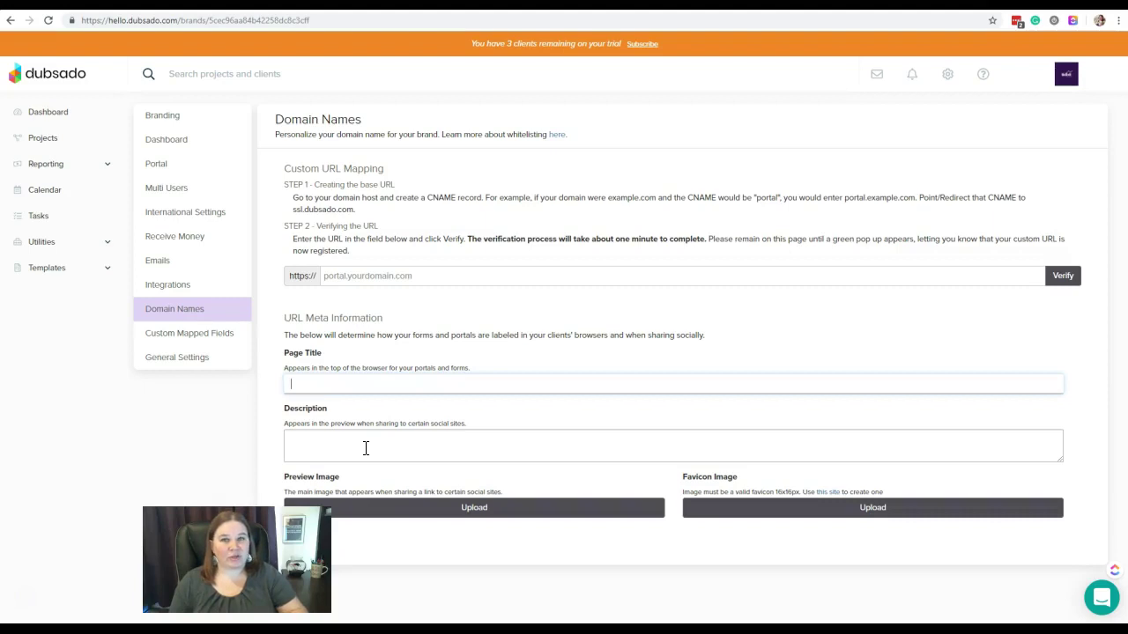
pyautogui.click(367, 386)
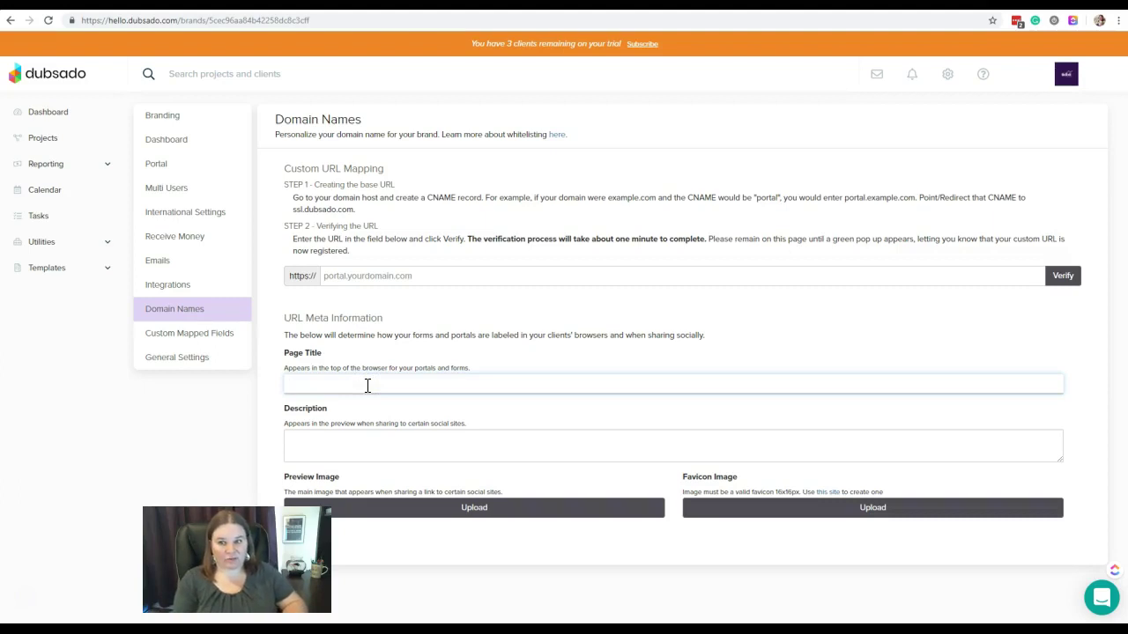
pyautogui.write('Bal')
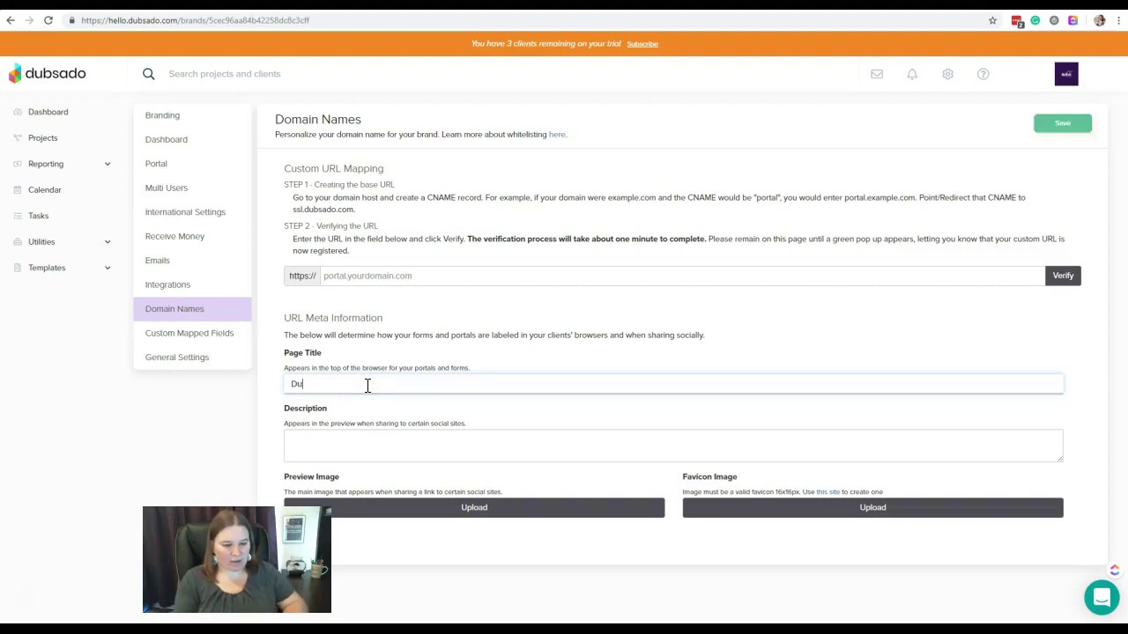
pyautogui.press('BackSpace')
pyautogui.press('BackSpace')
pyautogui.press('BackSpace')
pyautogui.write('Tidbi')
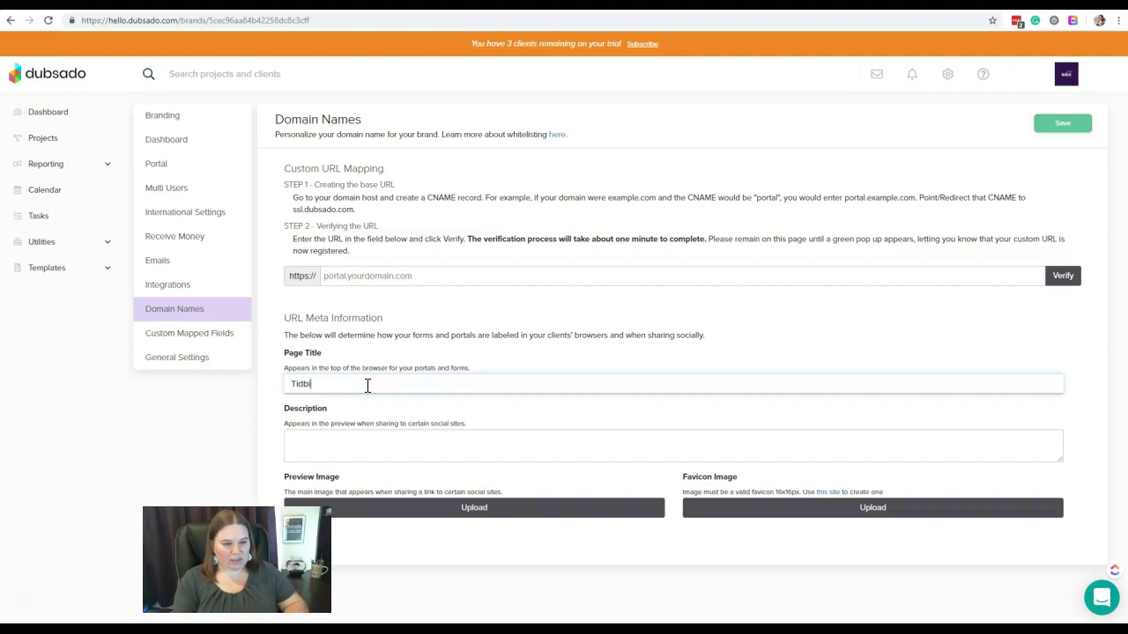
pyautogui.write('ts Innovations')
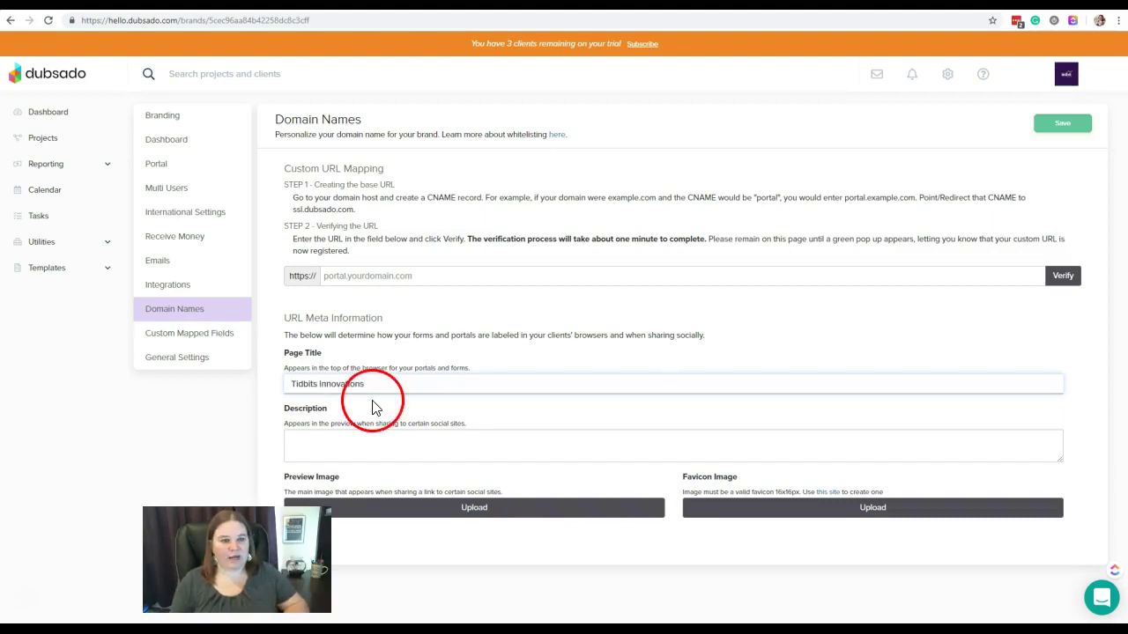
# Set the URL meta description to "The things you need to know about Dubsado, delivered in bite-sized pieces.".
pyautogui.click(381, 438)
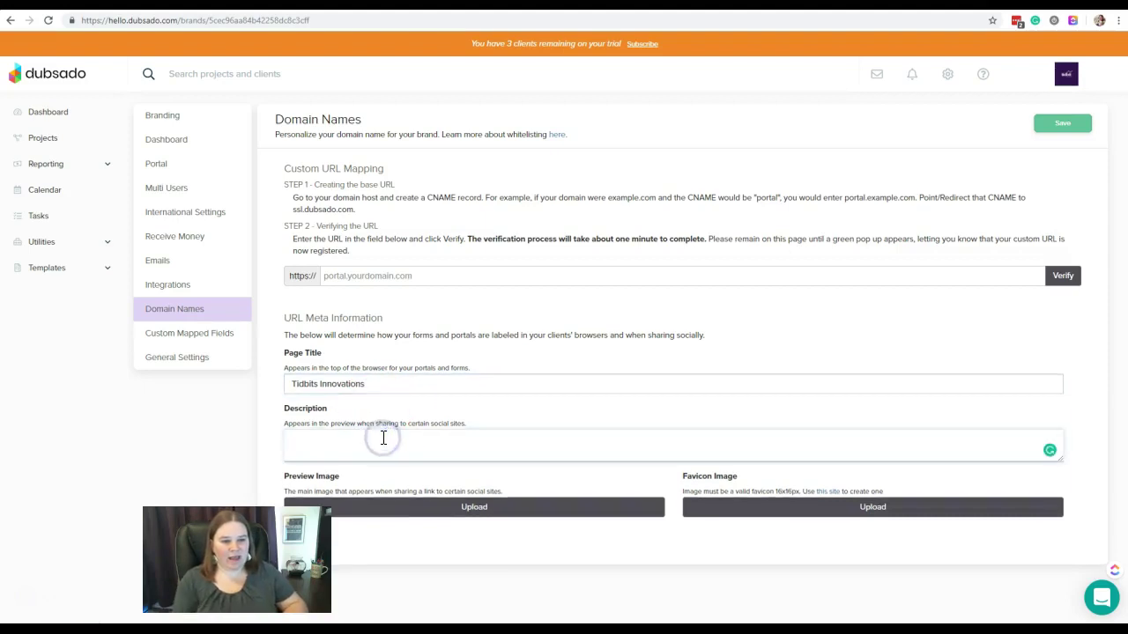
pyautogui.write('The t')
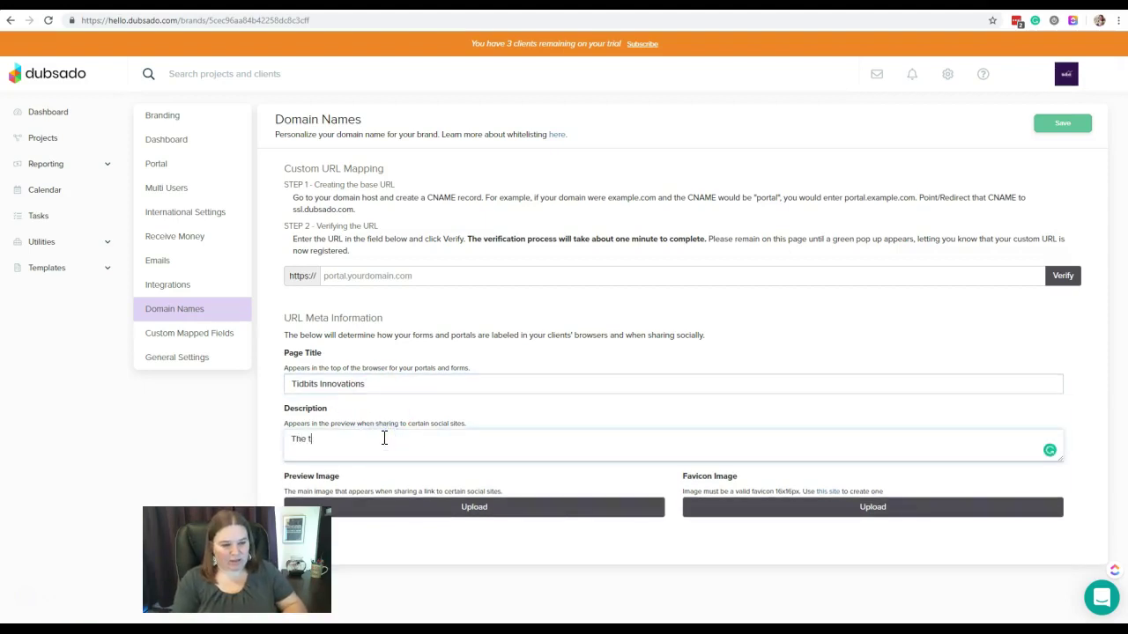
pyautogui.write('hings you need to kno')
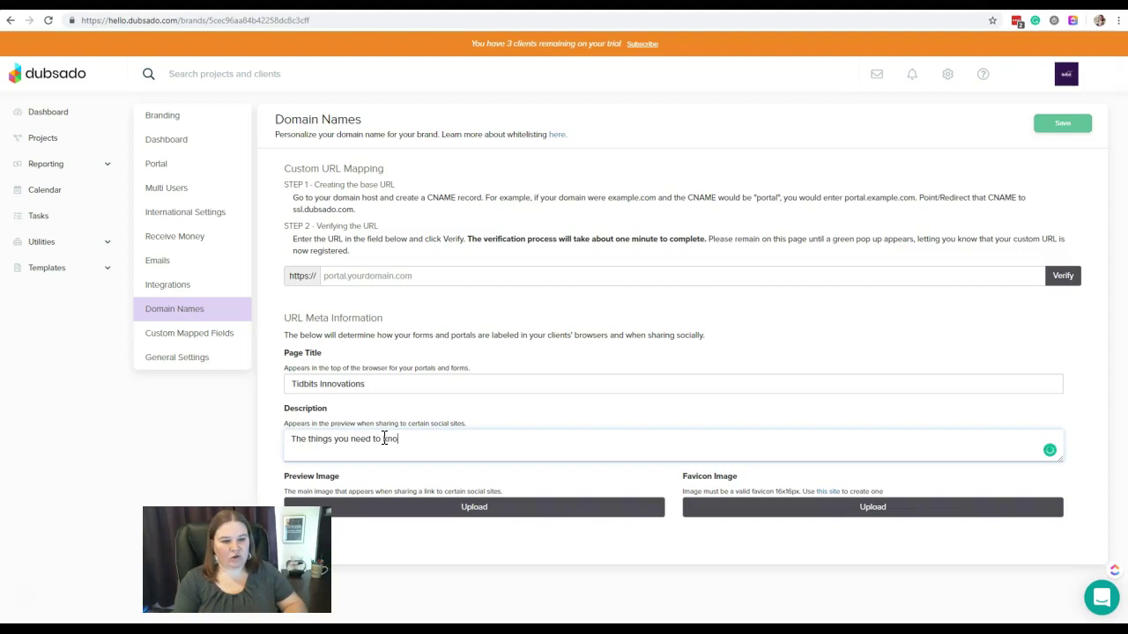
pyautogui.write('w about Dubsado')
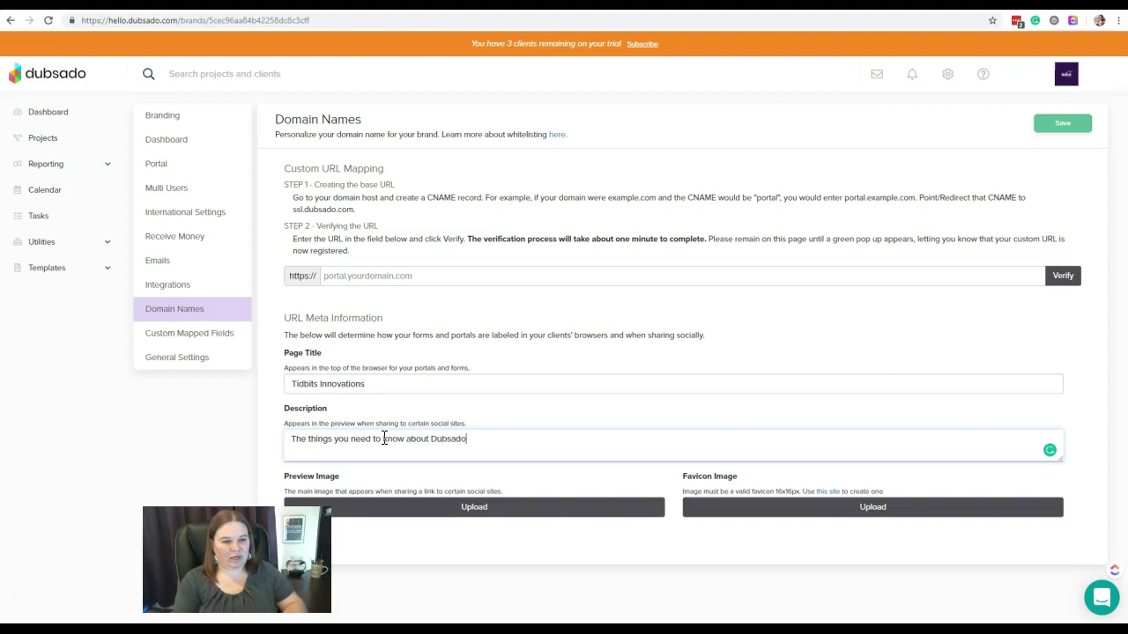
pyautogui.write(', delivered in bite-sized ')
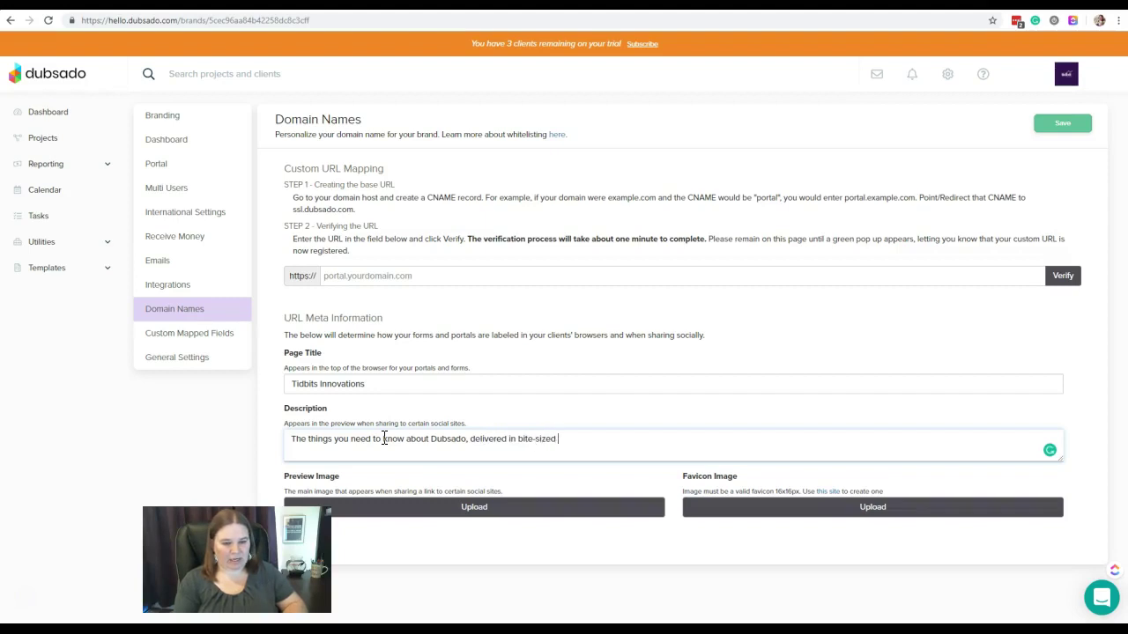
pyautogui.write('pieces.')
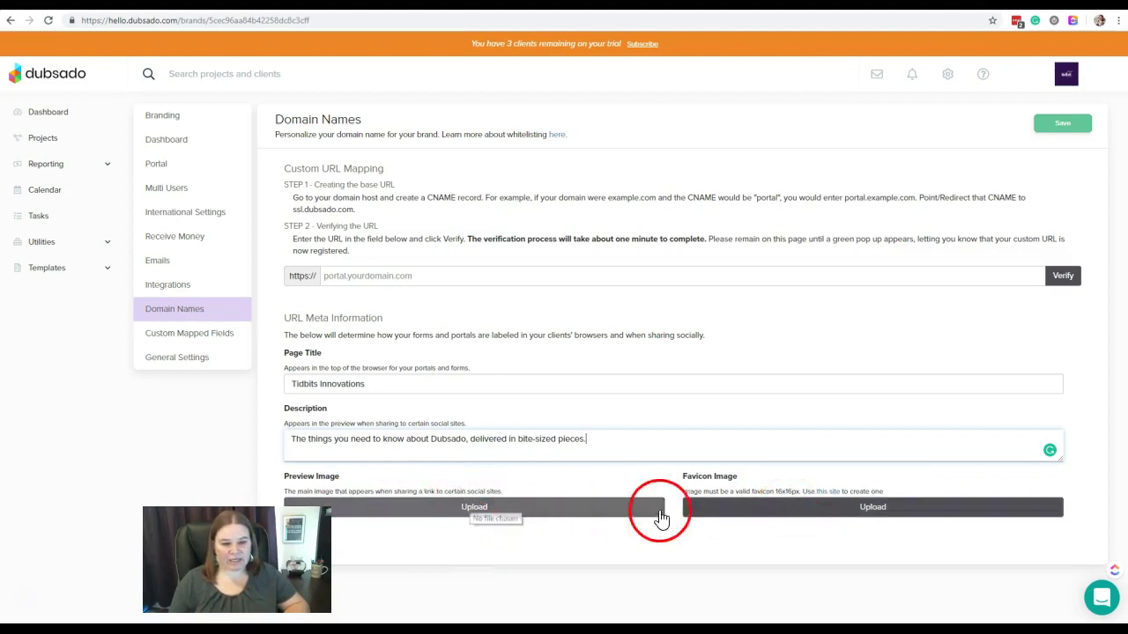
# Upload the "Tidbit Innovations Logo" PNG file from the Tidbit Innovations folder as the preview image.
pyautogui.click(738, 516)
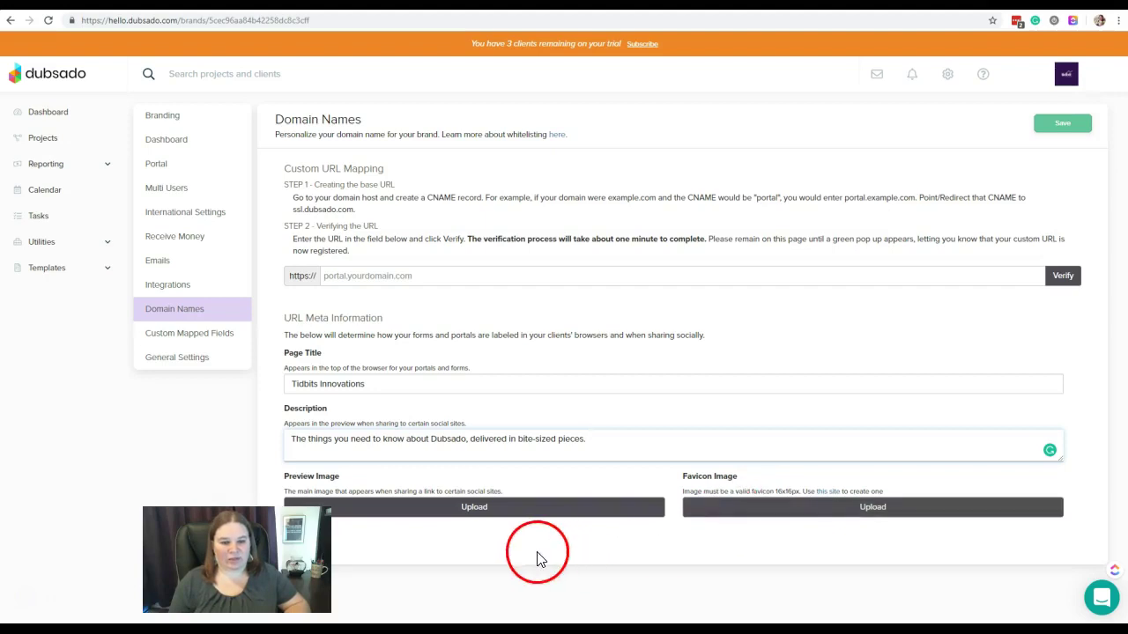
pyautogui.click(492, 514)
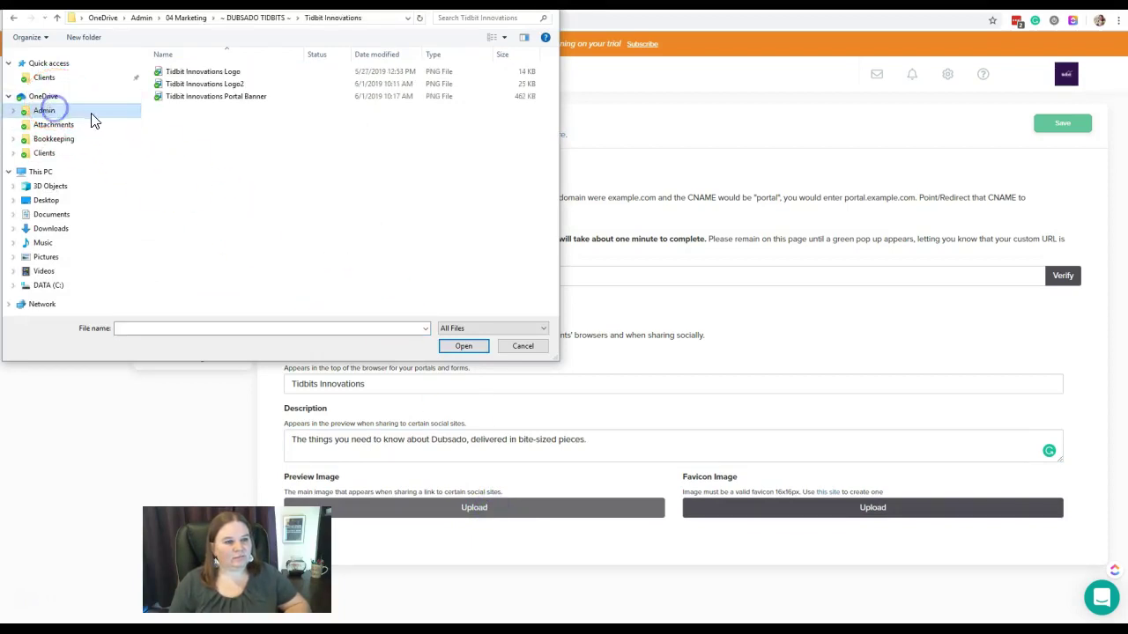
pyautogui.click(234, 74)
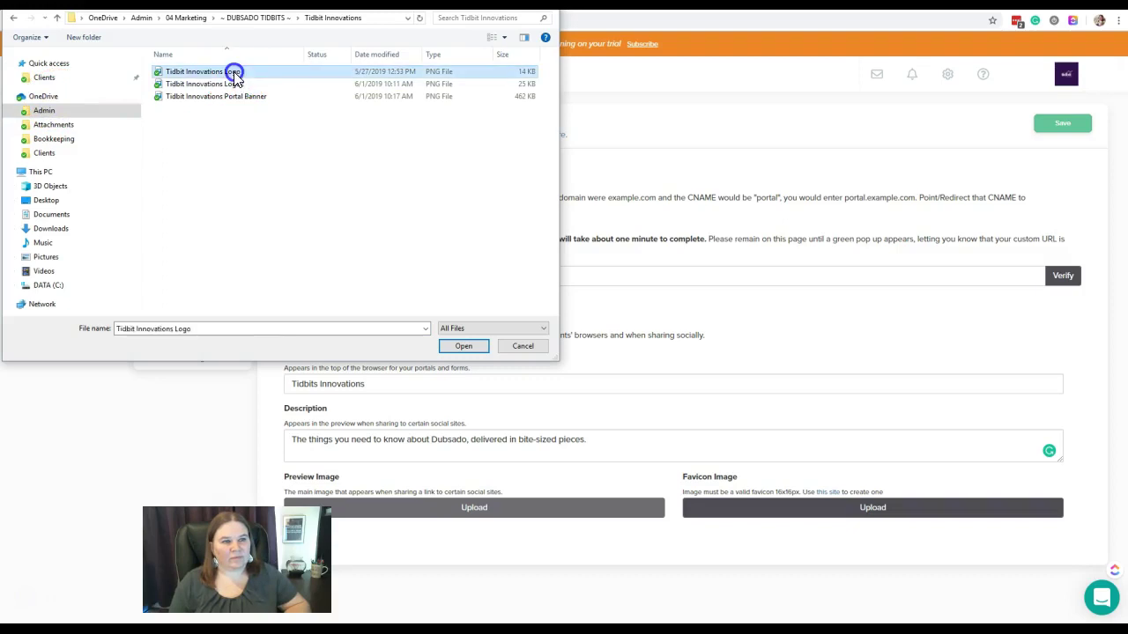
pyautogui.click(469, 346)
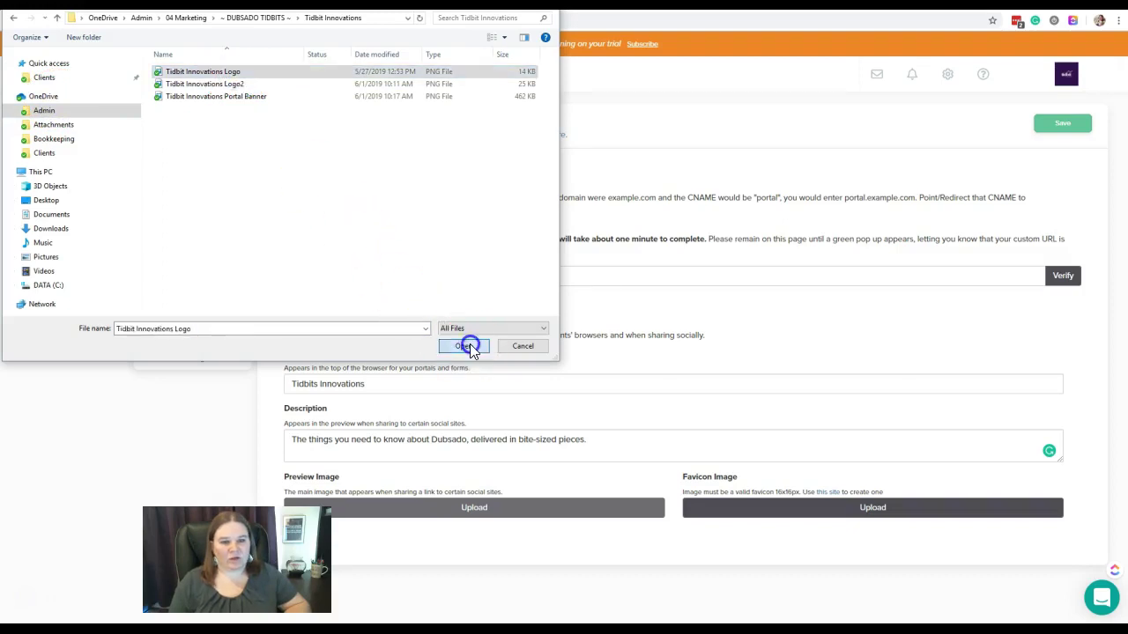
pyautogui.click(629, 588)
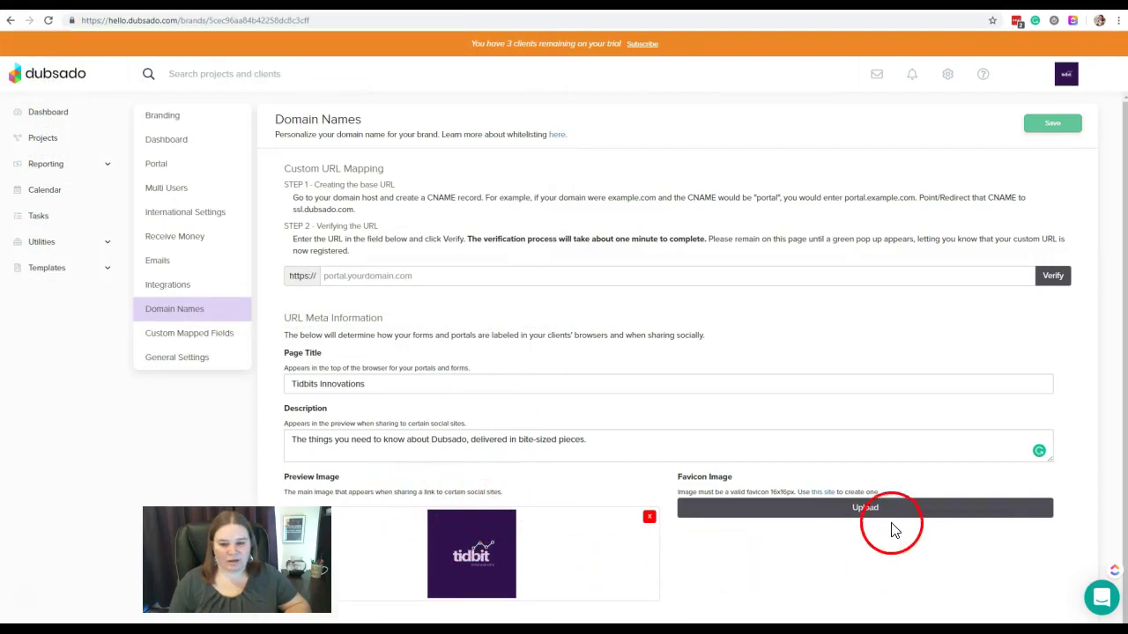
pyautogui.click(772, 507)
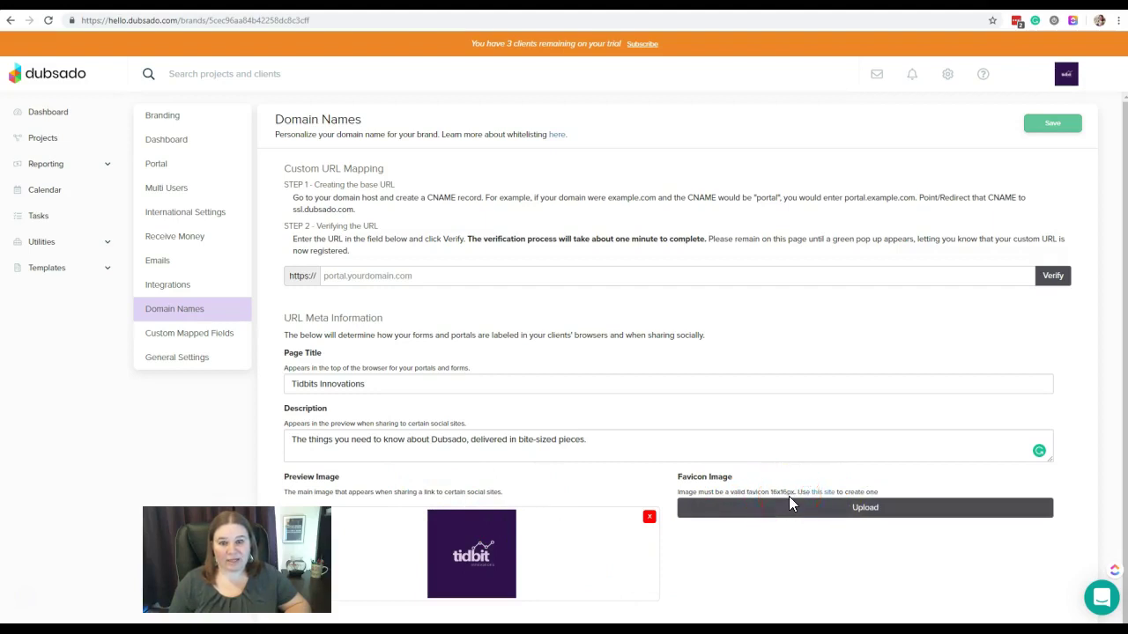
pyautogui.click(800, 539)
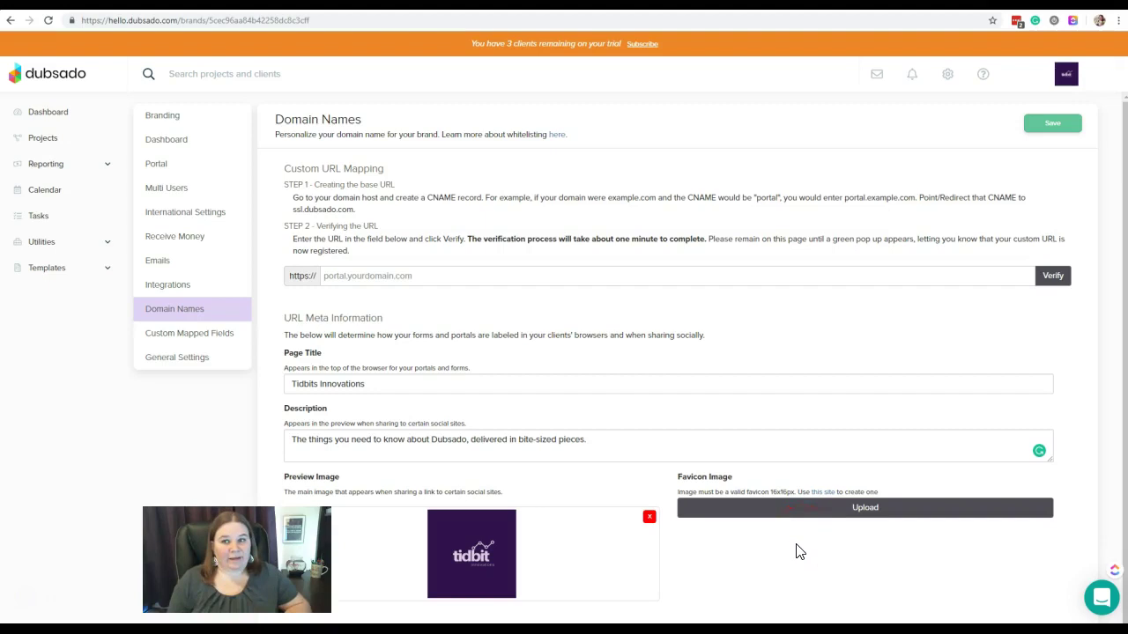
pyautogui.click(922, 420)
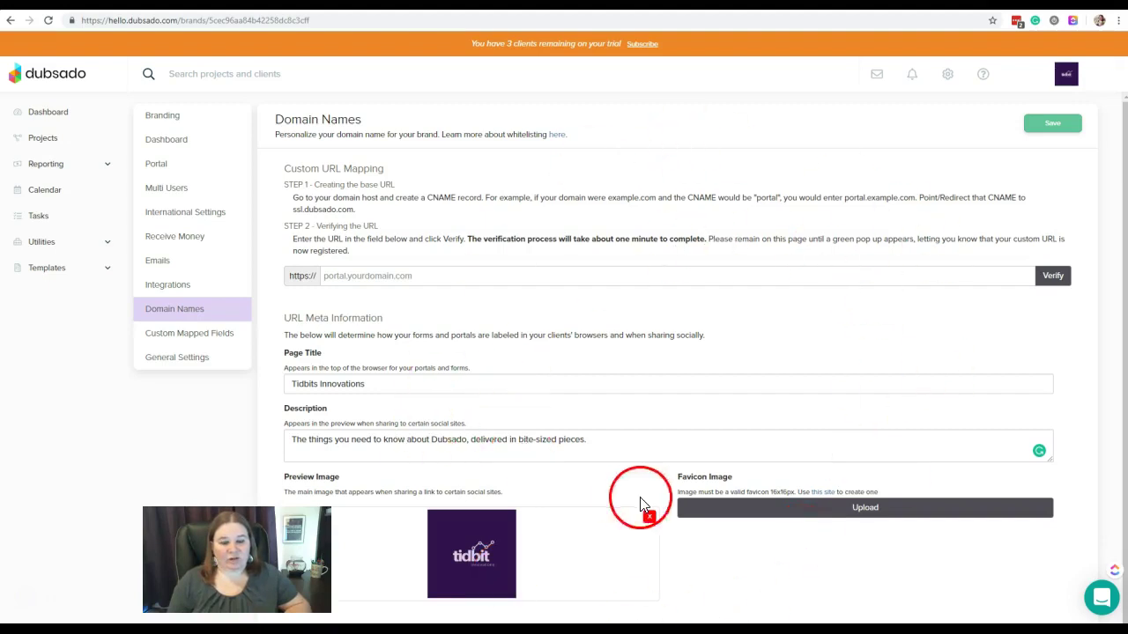
# Save the Domain Names settings with the completed URL meta information.
pyautogui.click(1066, 125)
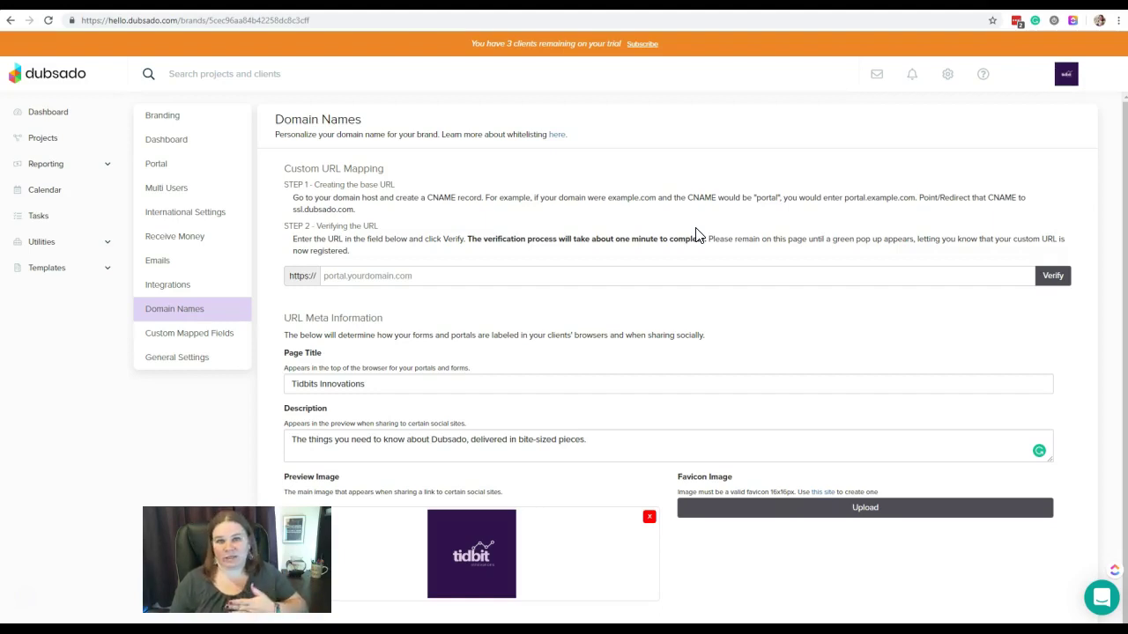
pyautogui.click(704, 238)
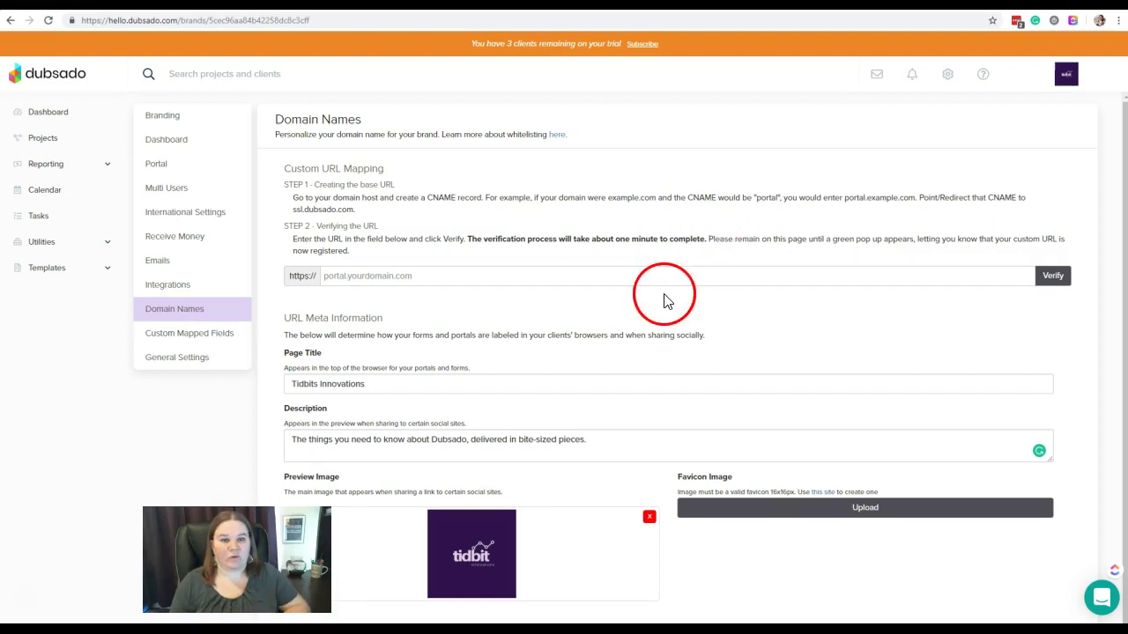